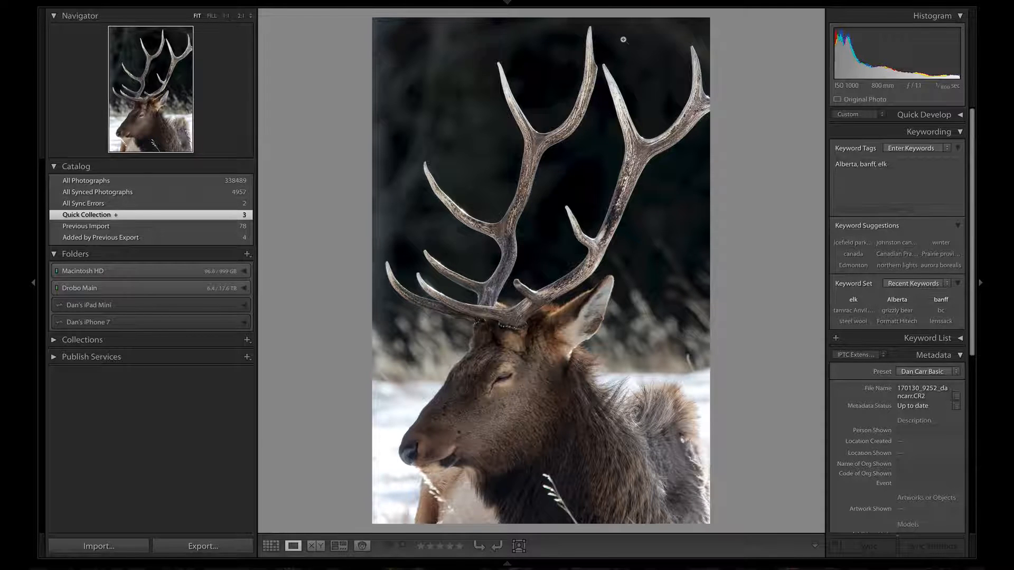
# - Open the elk photo in the Develop module and examine the antlers' adjustment brush mask with its overlay
pyautogui.moveTo(639, 3)
pyautogui.click(710, 20)
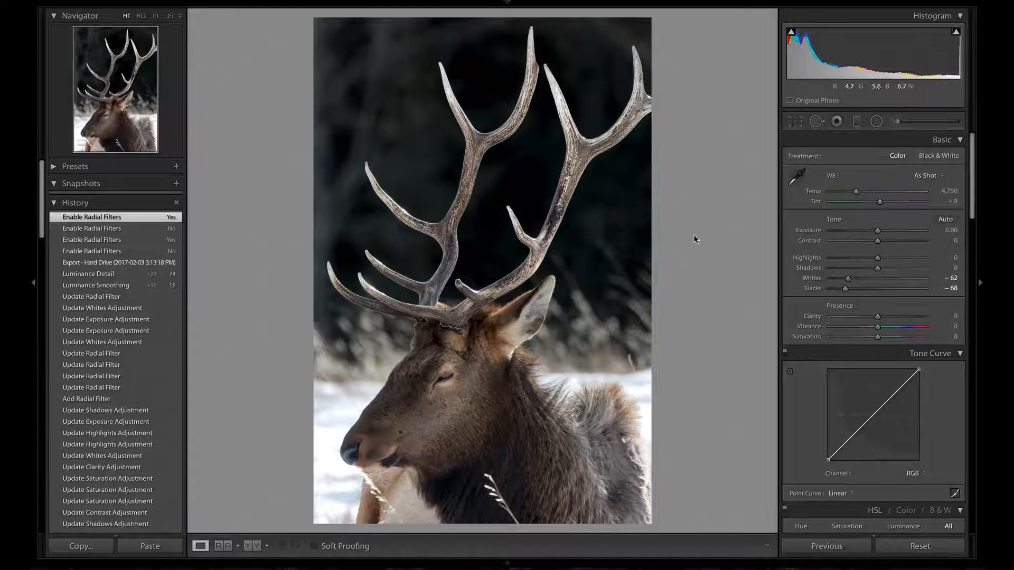
pyautogui.click(896, 121)
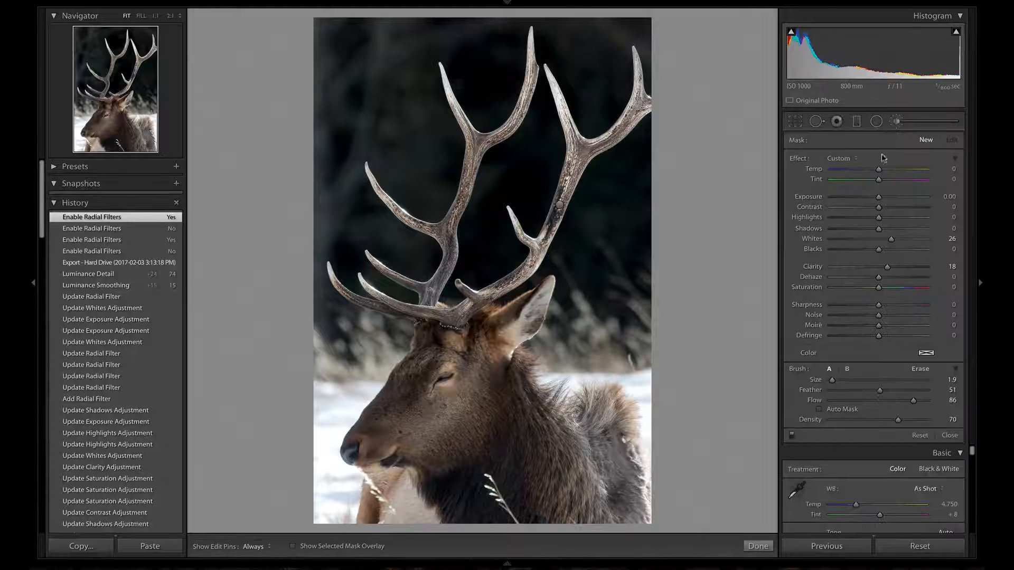
pyautogui.click(560, 205)
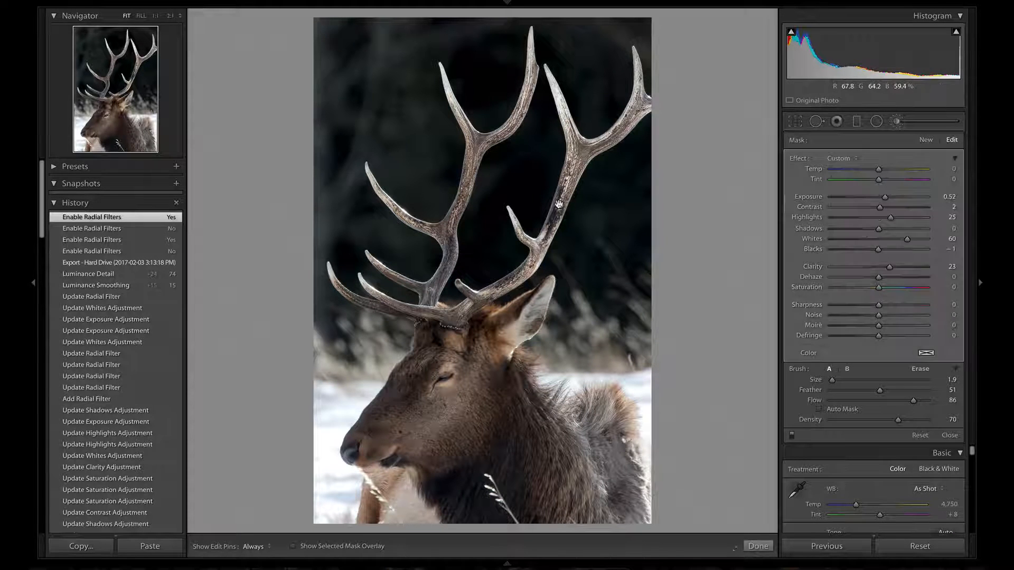
pyautogui.click(293, 546)
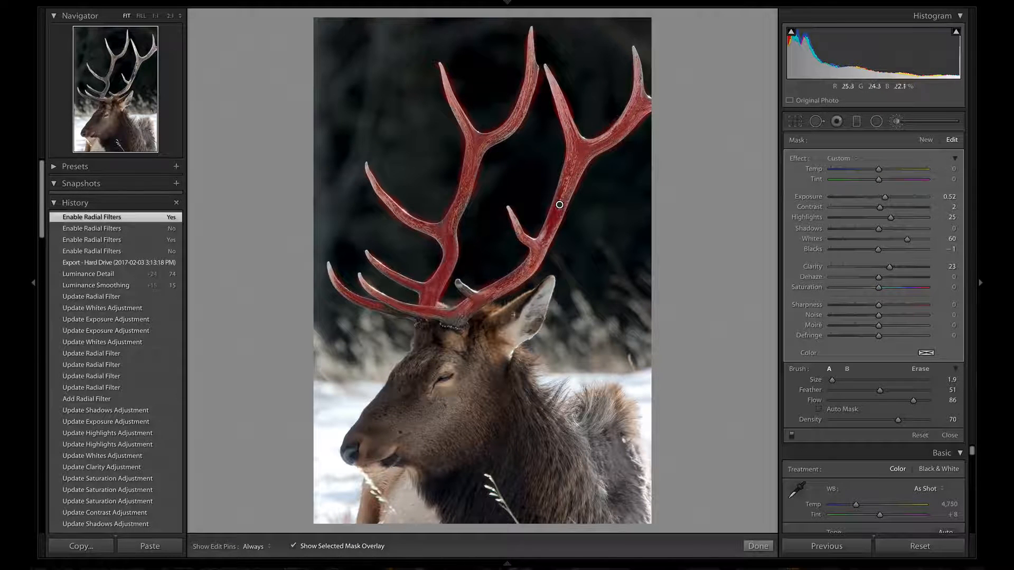
pyautogui.click(293, 546)
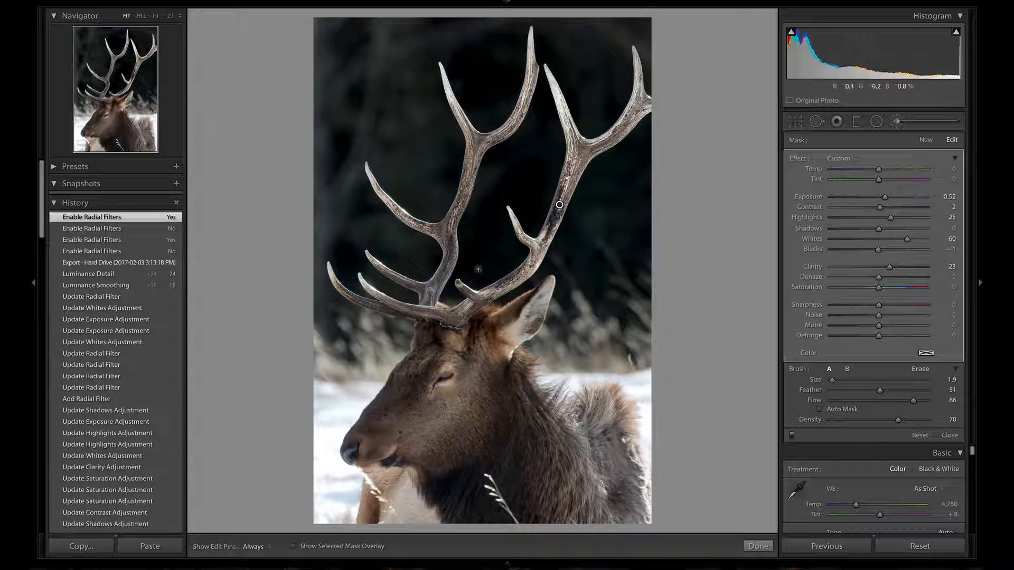
# - Compare the antlers with the brush adjustments off and on, leave them enabled, and close the adjustment brush
pyautogui.click(792, 436)
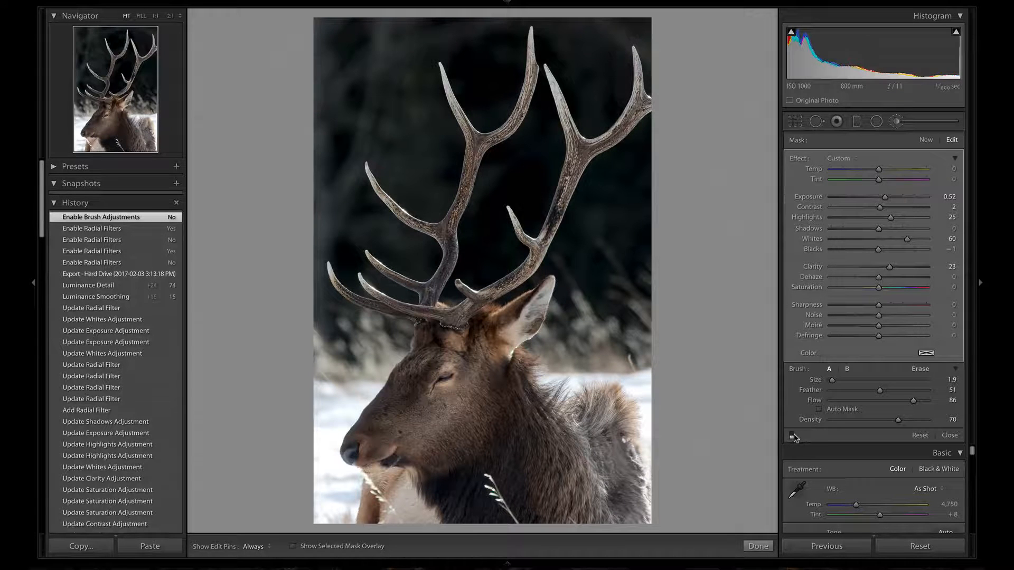
pyautogui.click(791, 436)
pyautogui.click(792, 436)
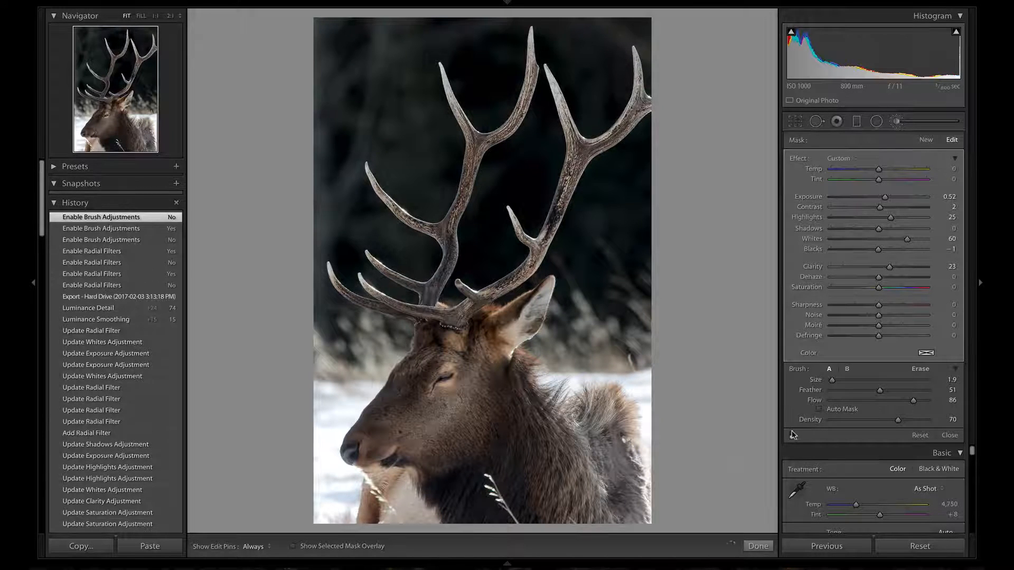
pyautogui.click(791, 436)
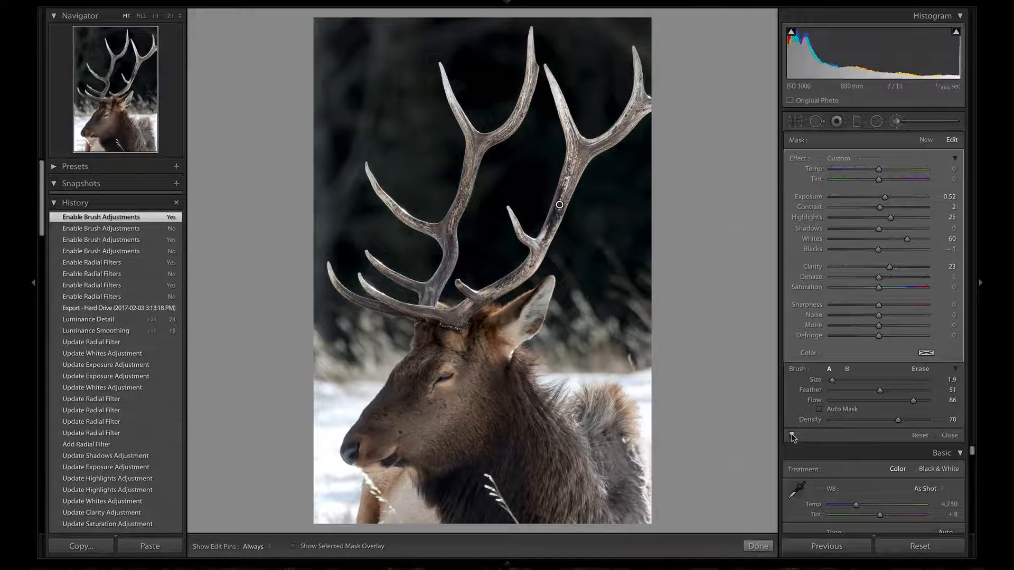
pyautogui.click(949, 435)
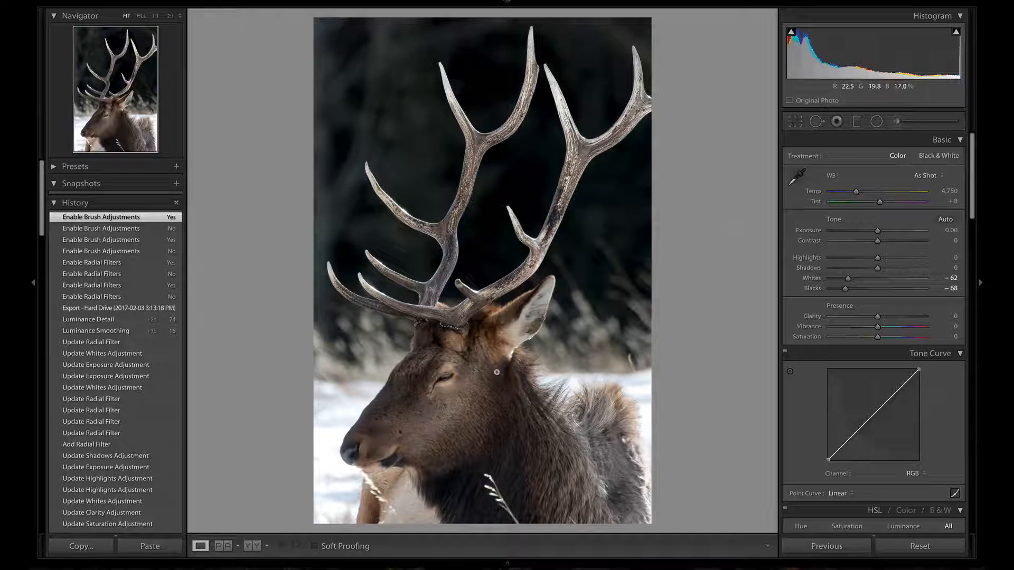
# - Select the radial filter on the elk's face and examine its coverage with the mask overlay
pyautogui.click(877, 121)
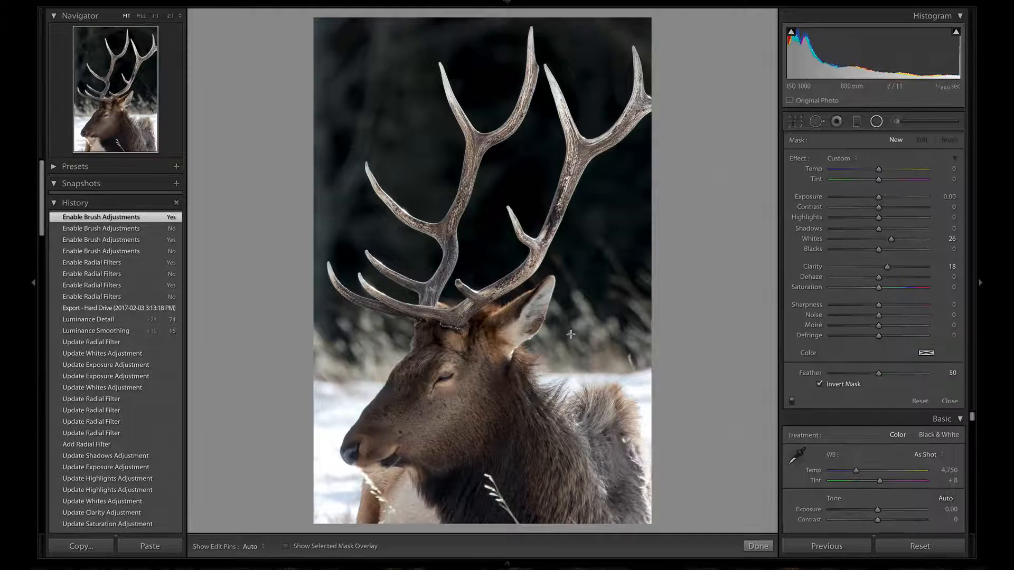
pyautogui.click(437, 394)
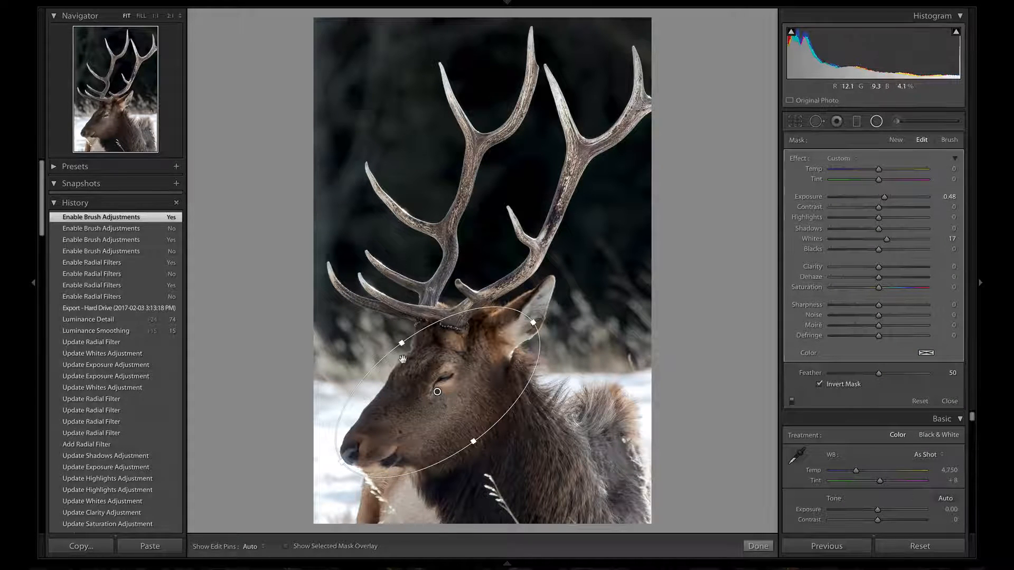
pyautogui.click(286, 546)
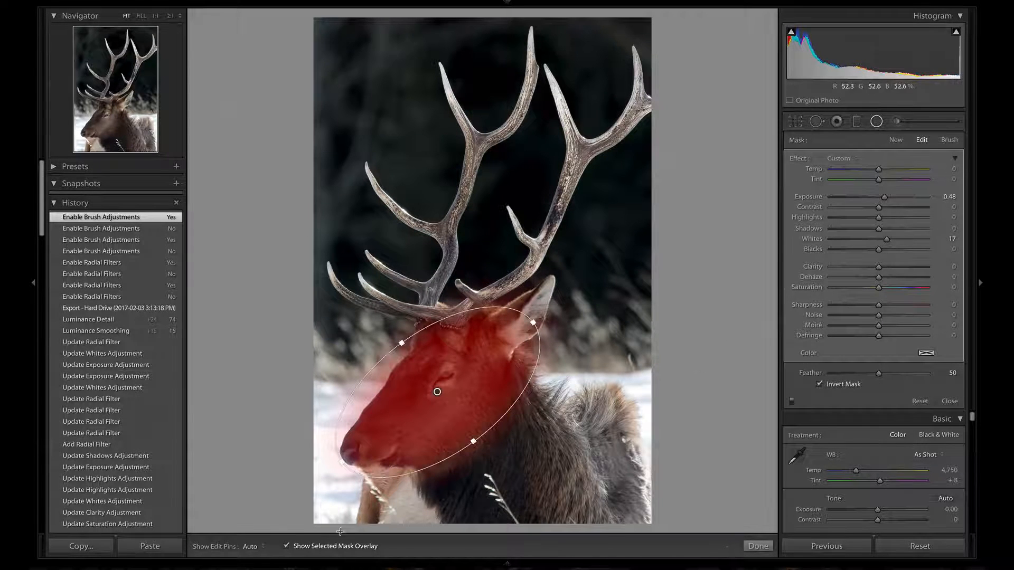
pyautogui.click(286, 546)
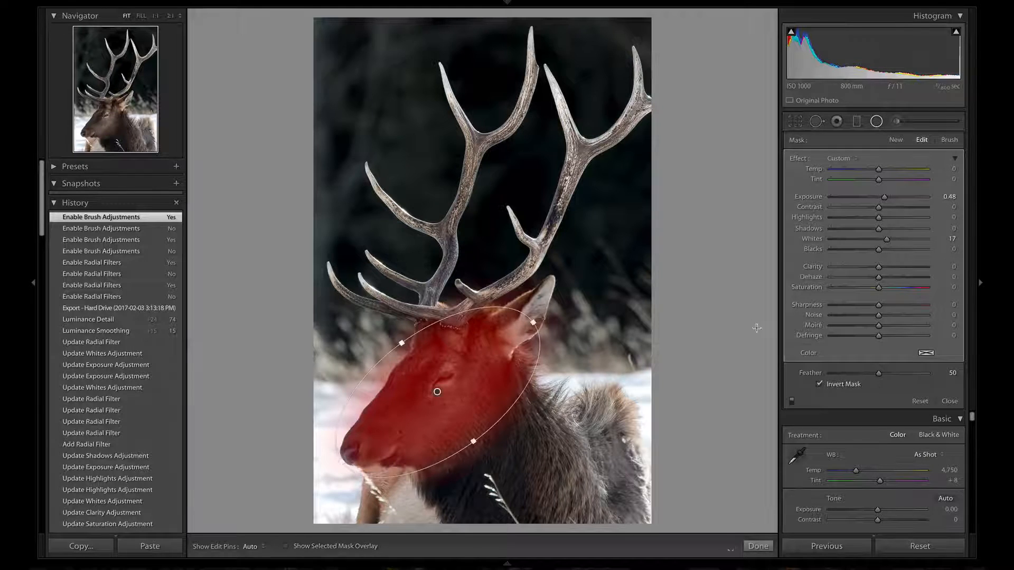
# - Compare the elk's face with the radial filter off and on, leaving the filter enabled
pyautogui.click(791, 402)
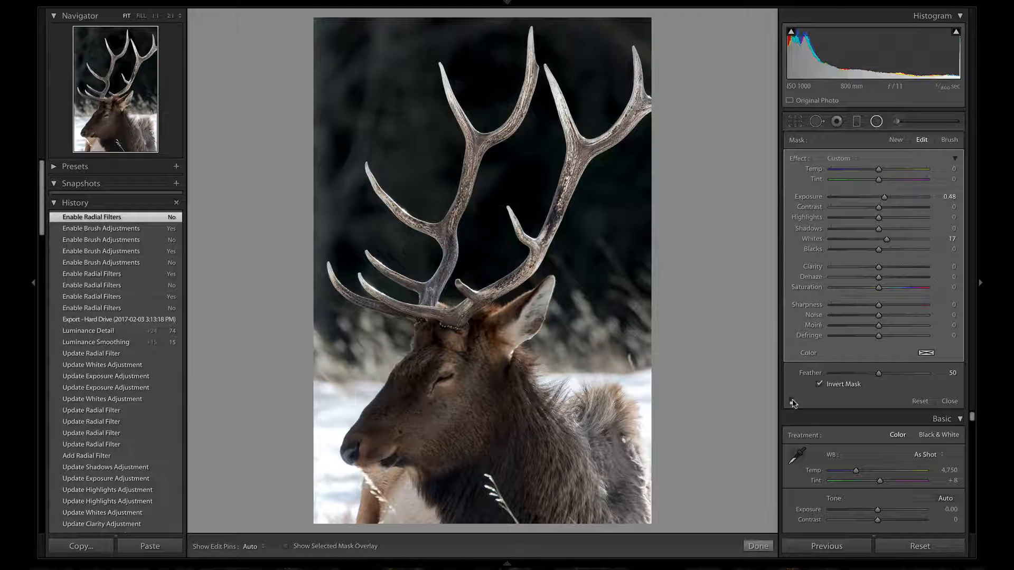
pyautogui.click(791, 402)
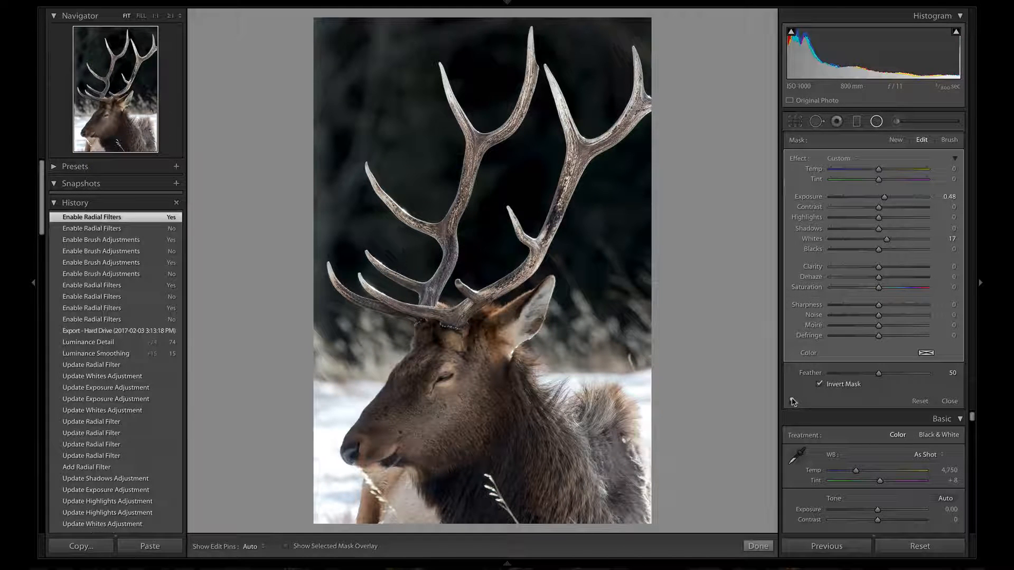
pyautogui.click(791, 401)
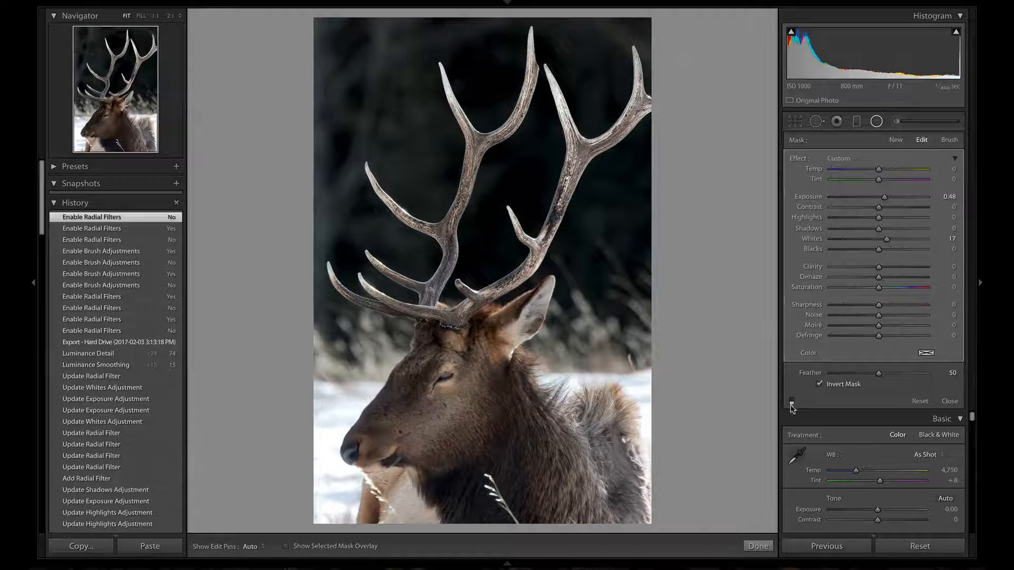
pyautogui.click(792, 401)
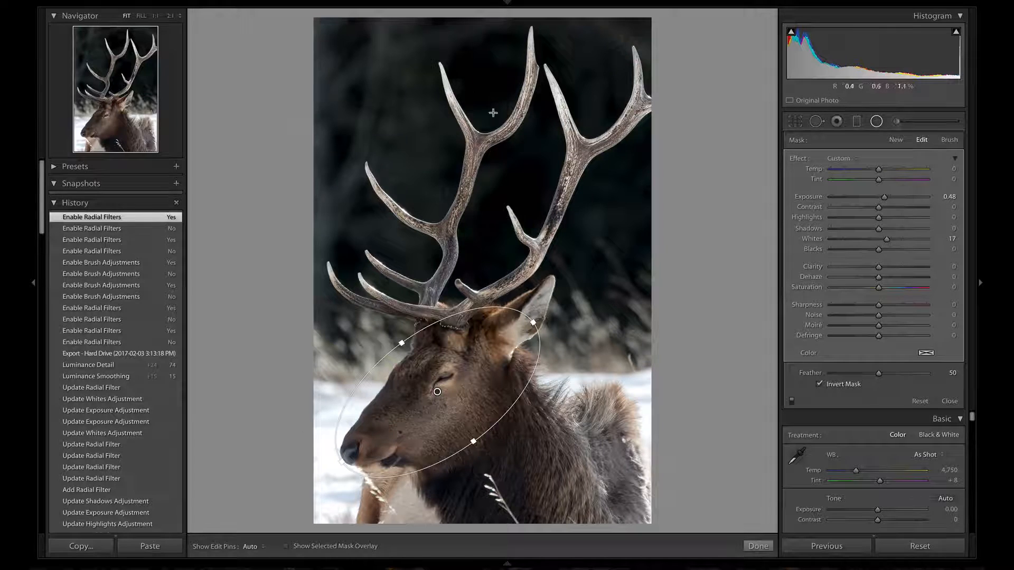
# - Select the graduated filter across the elk's body, compare the photo with it off and on, and close it enabled
pyautogui.click(857, 122)
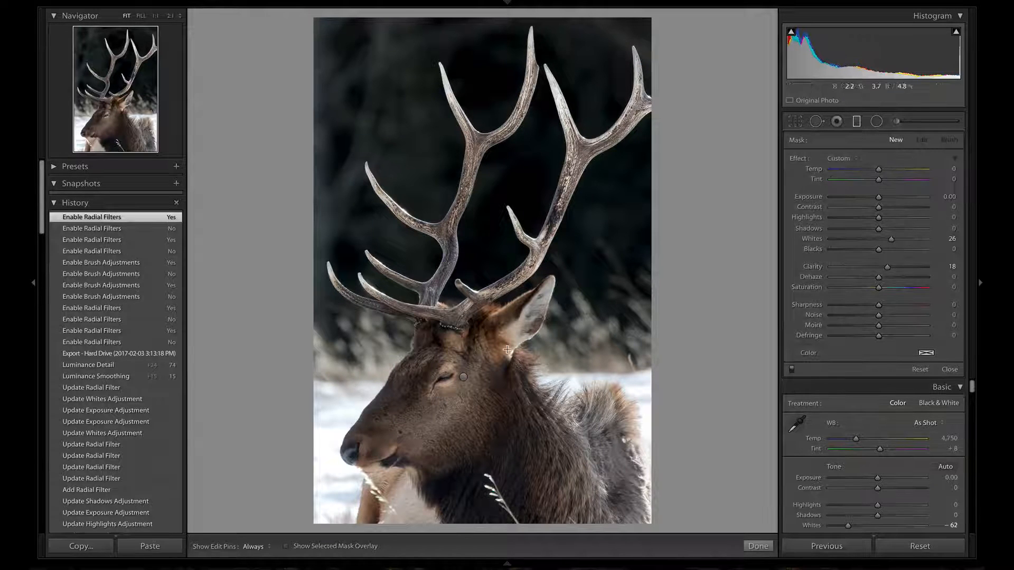
pyautogui.click(463, 377)
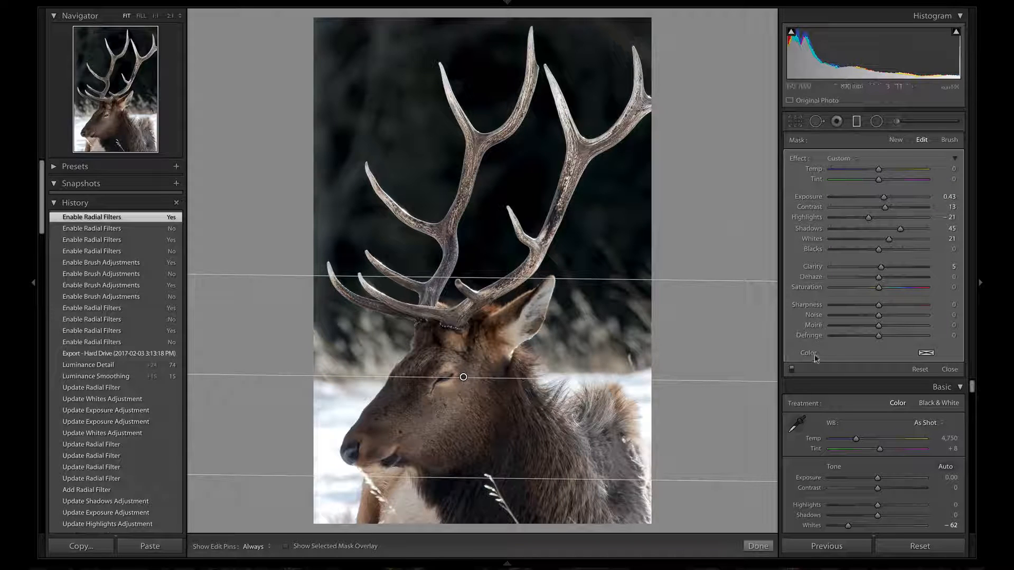
pyautogui.click(792, 370)
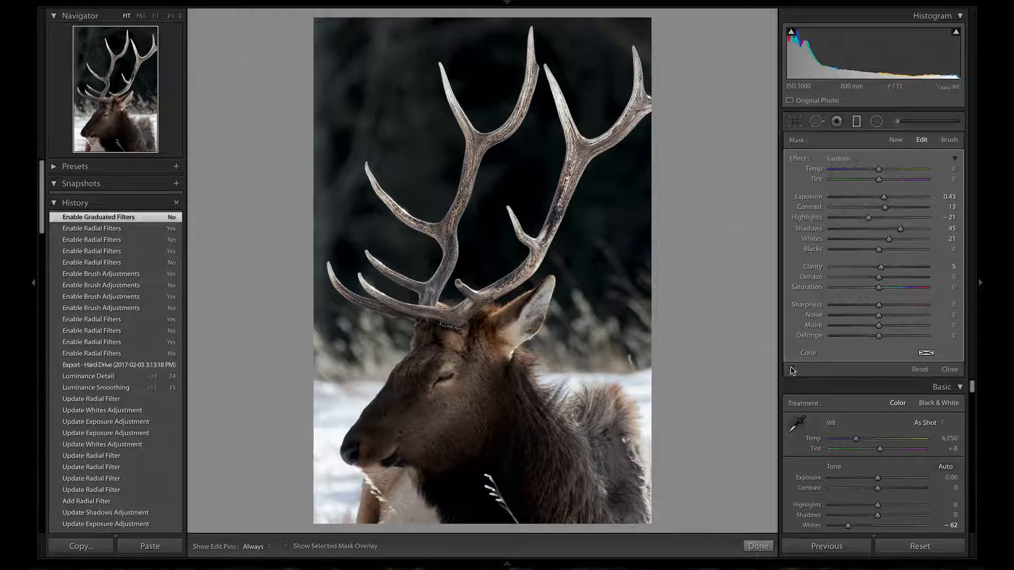
pyautogui.click(792, 369)
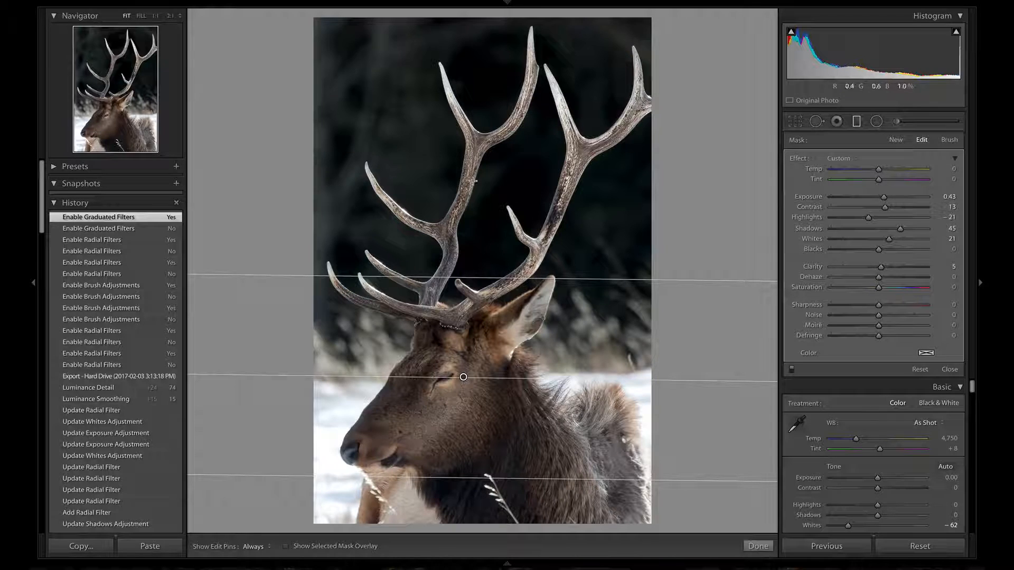
pyautogui.click(792, 371)
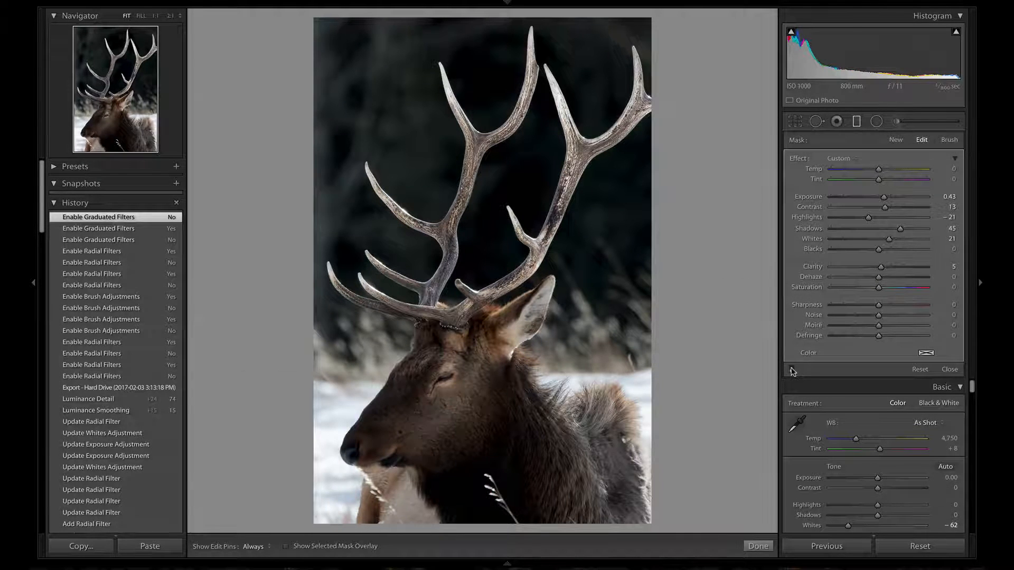
pyautogui.click(791, 371)
pyautogui.click(953, 370)
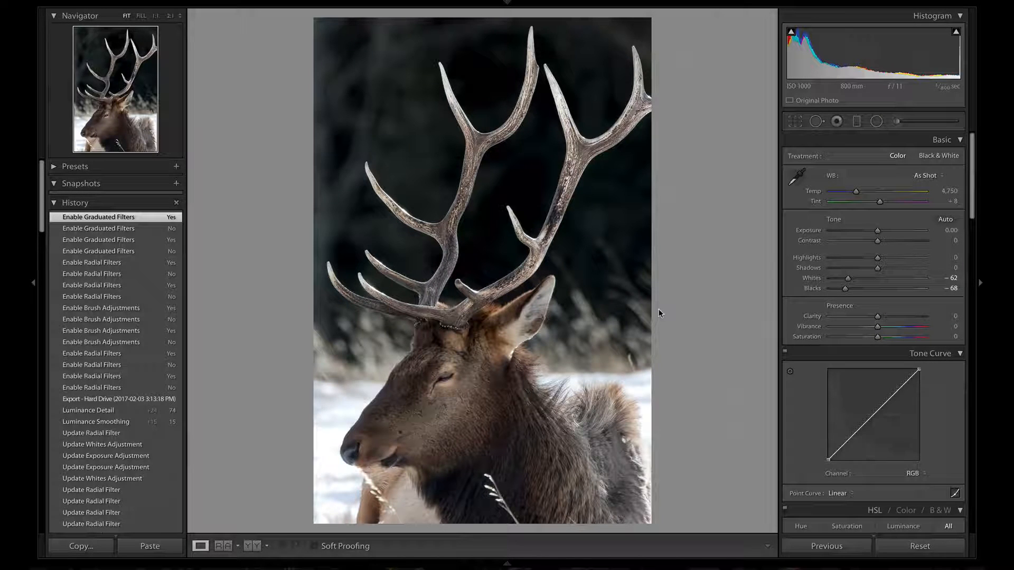
# - Compare the locally adjusted elk photo with its reset virtual copy and its Photoshop-edited version, ending on the Photoshop edit
pyautogui.press('Right')
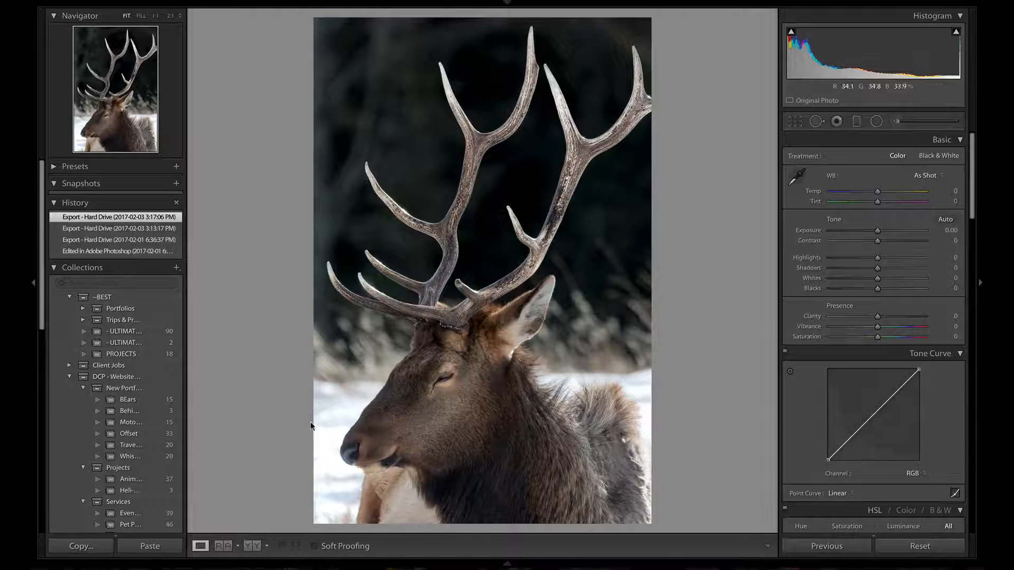
pyautogui.press('Left')
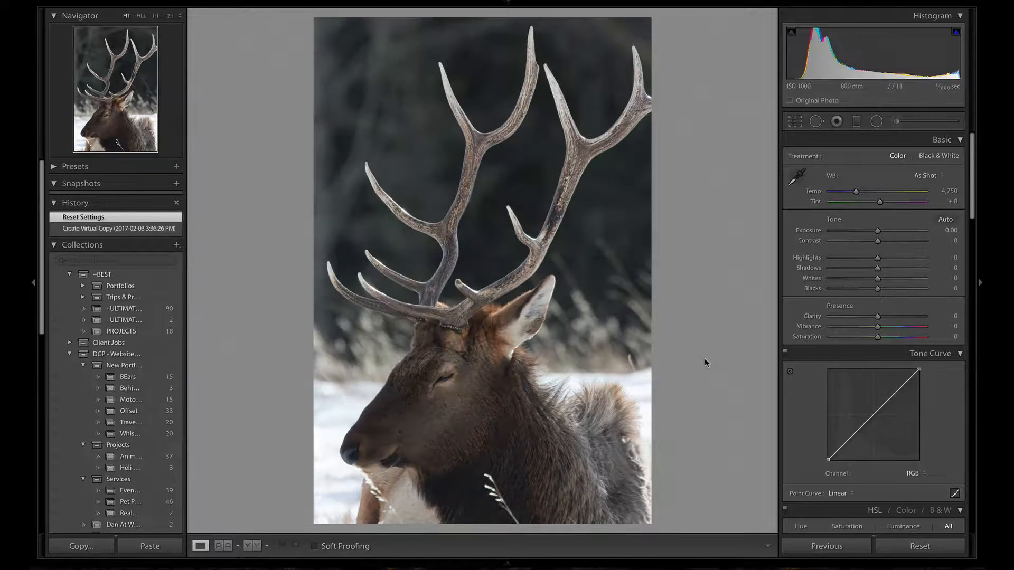
pyautogui.press('Left')
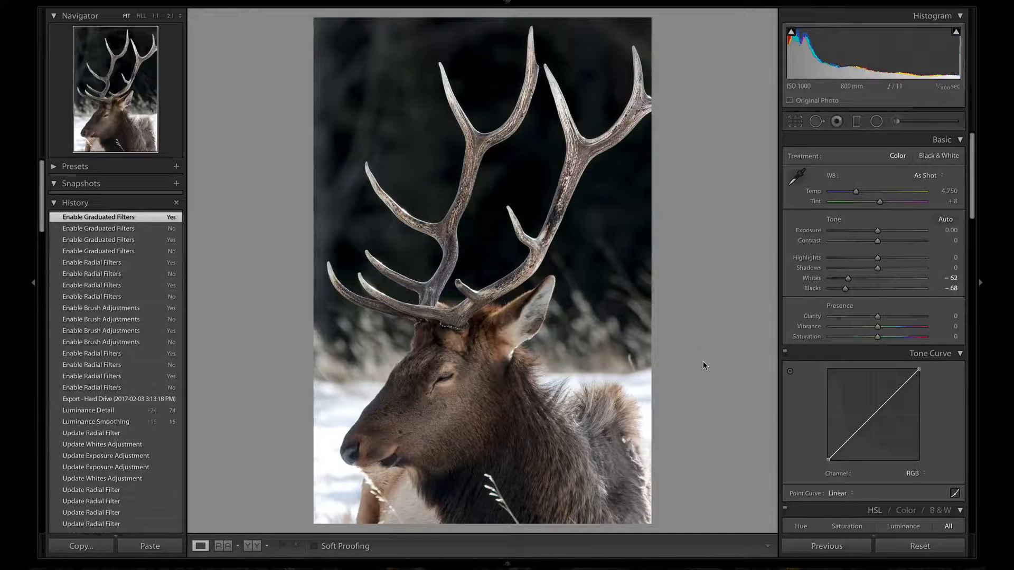
pyautogui.press('Left')
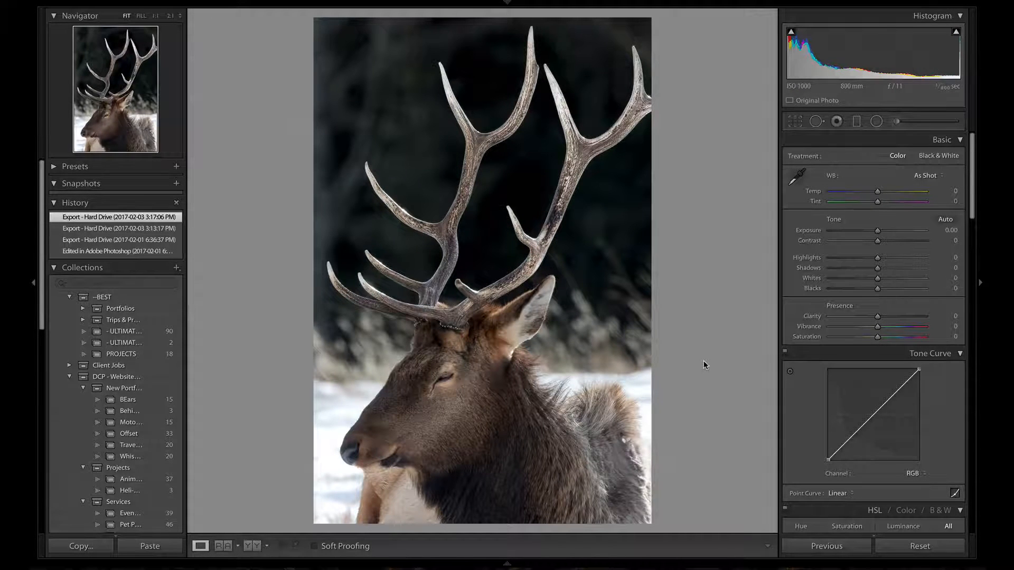
pyautogui.press('Left')
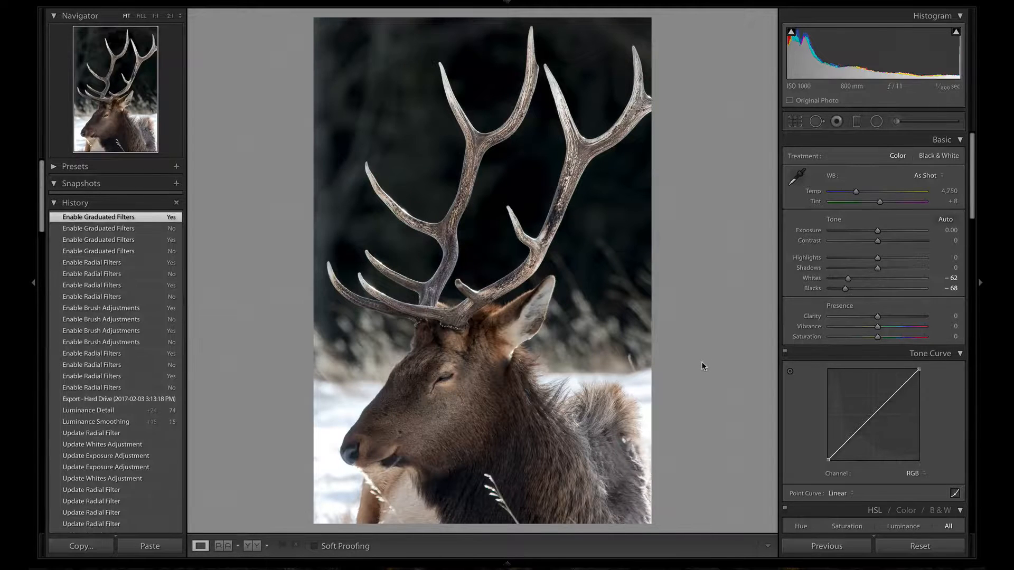
pyautogui.press('Right')
pyautogui.press('Left')
pyautogui.press('Right')
pyautogui.press('Left')
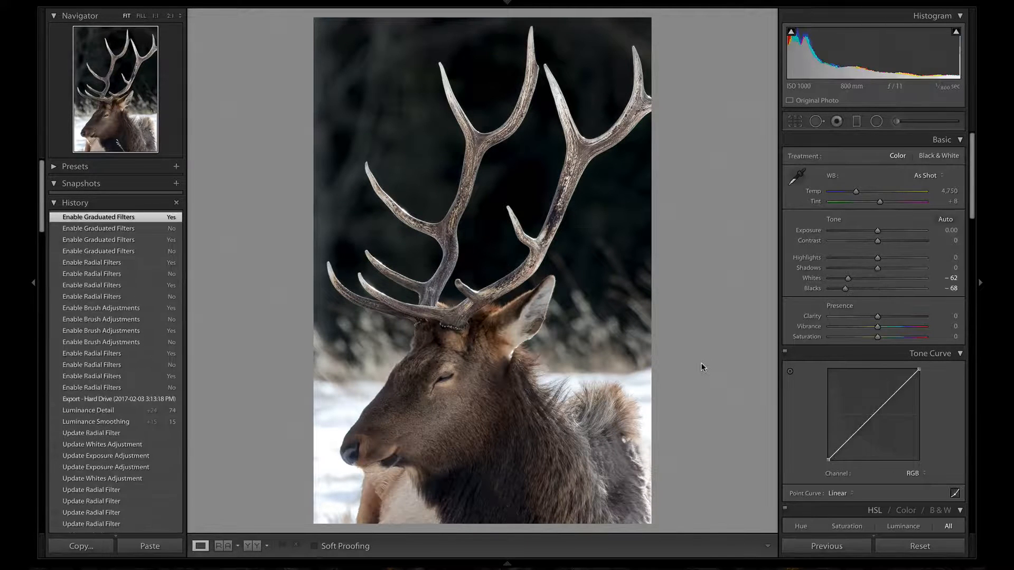
pyautogui.press('Right')
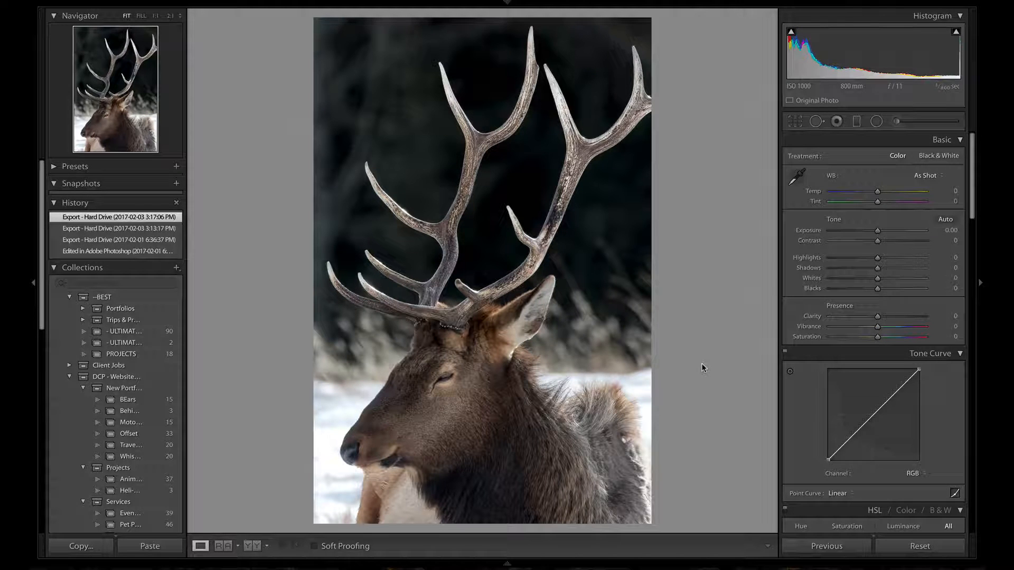